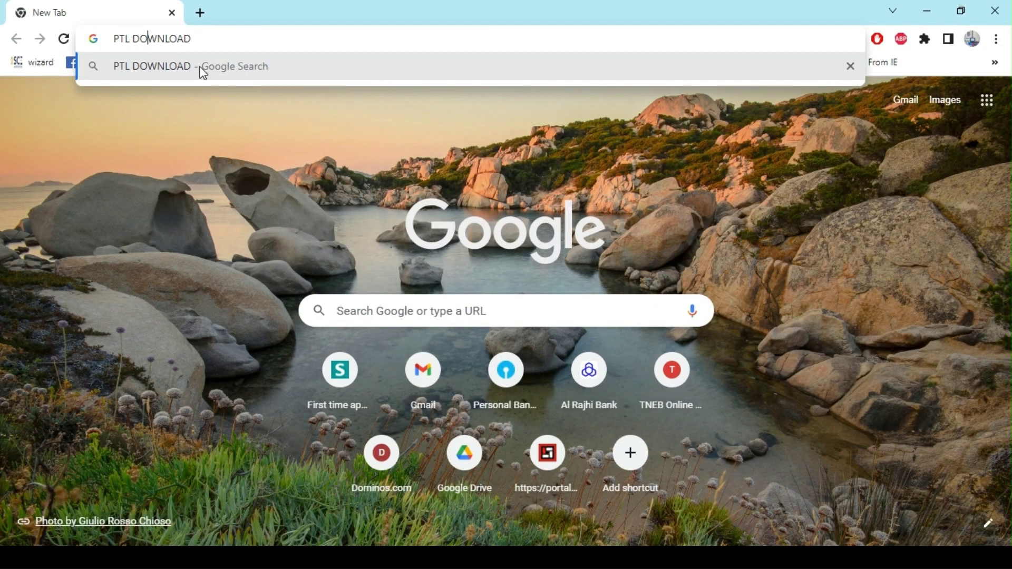
Search Google for 'PTL DOWNLOAD' to reach the OMICRON PTL page
left_click(201, 67)
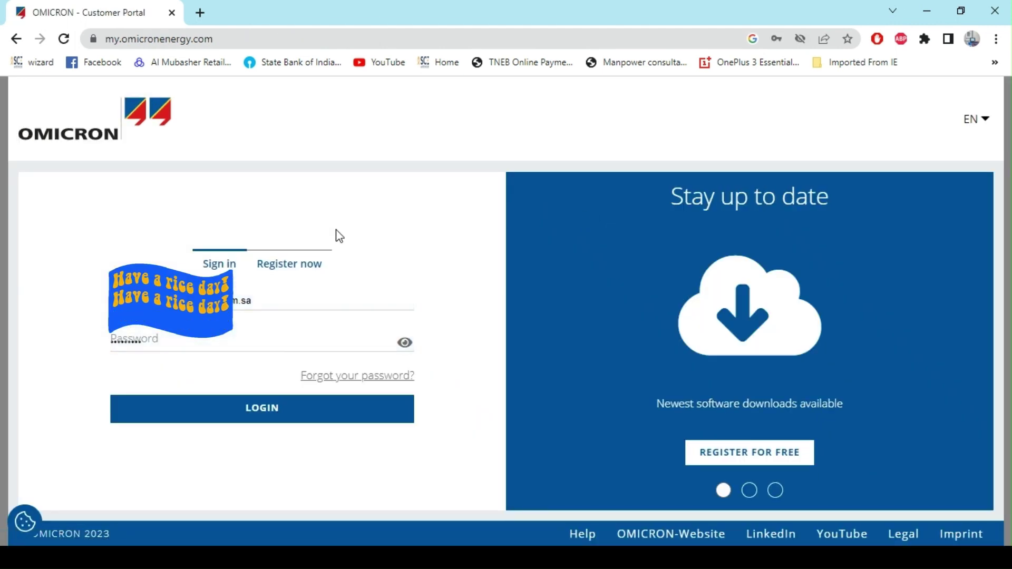
left_click(302, 265)
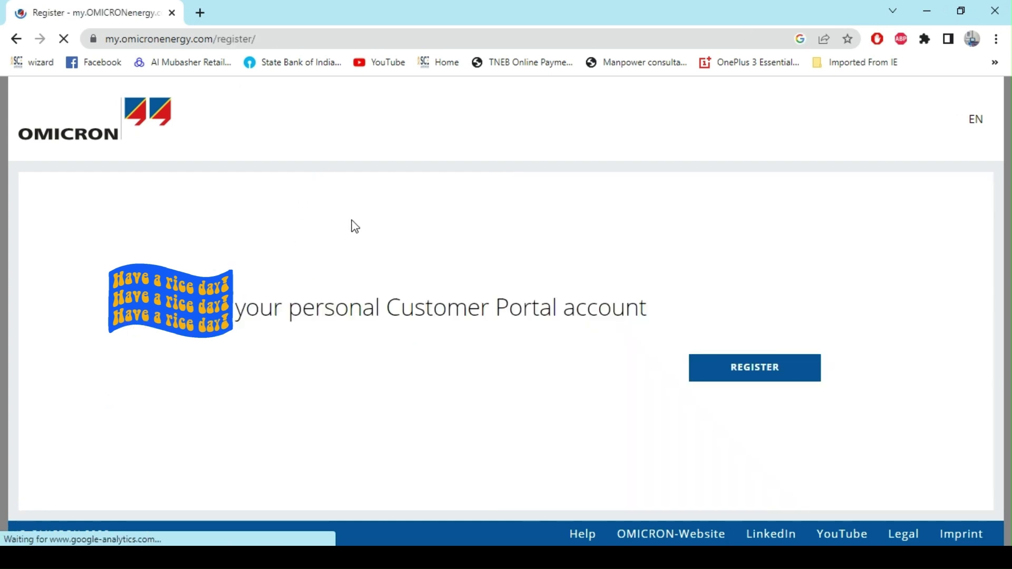
left_click_drag(1009, 151, 1011, 296)
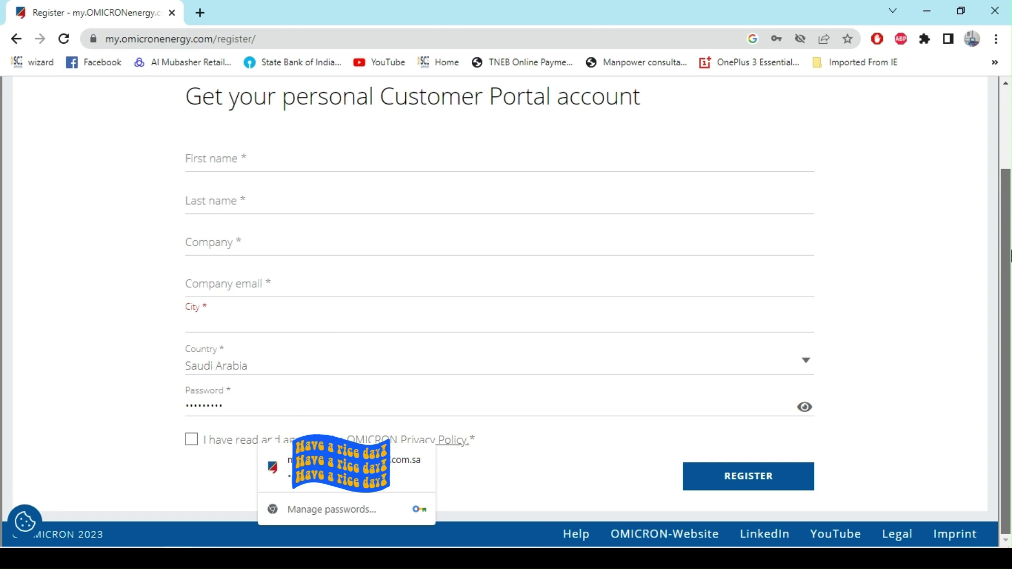
scroll(1011, 296, "up", 2)
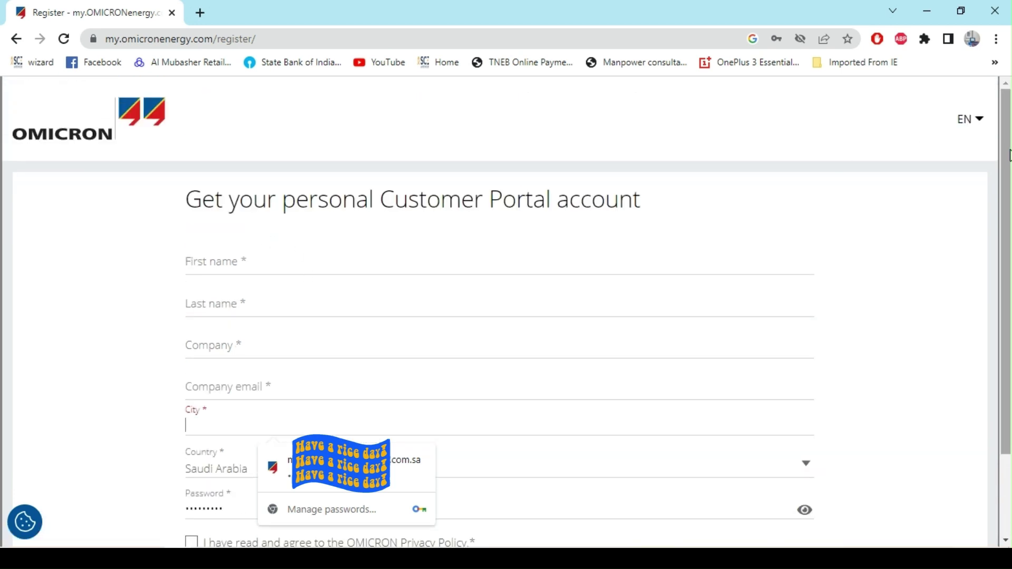
scroll(1011, 241, "down", 2)
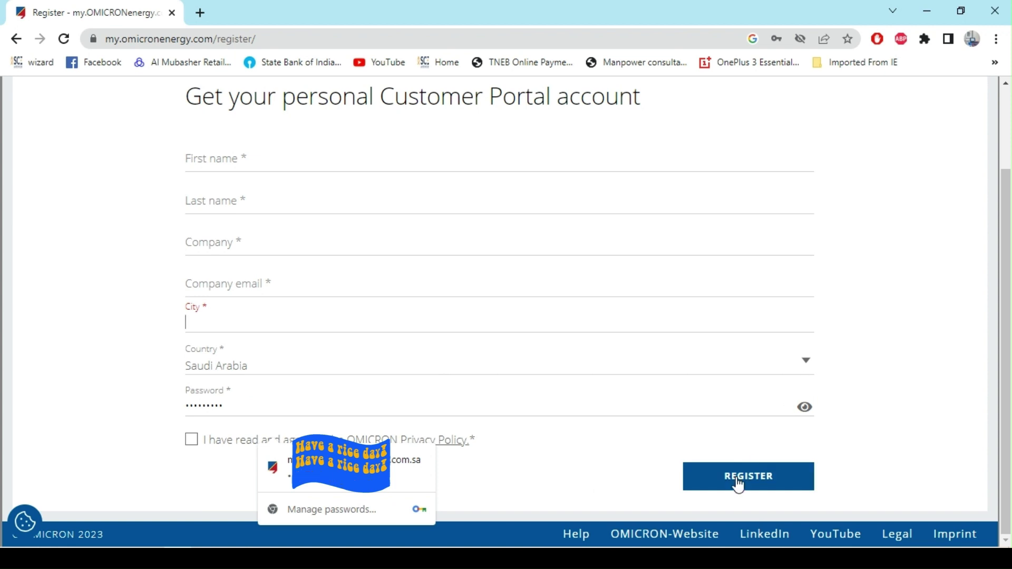
scroll(475, 278, "up", 2)
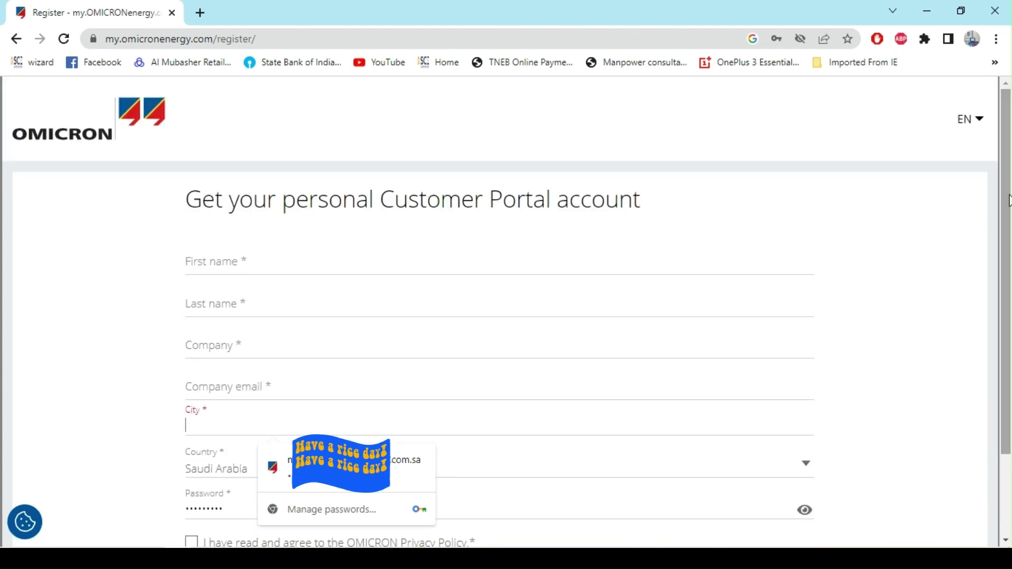
left_click(16, 39)
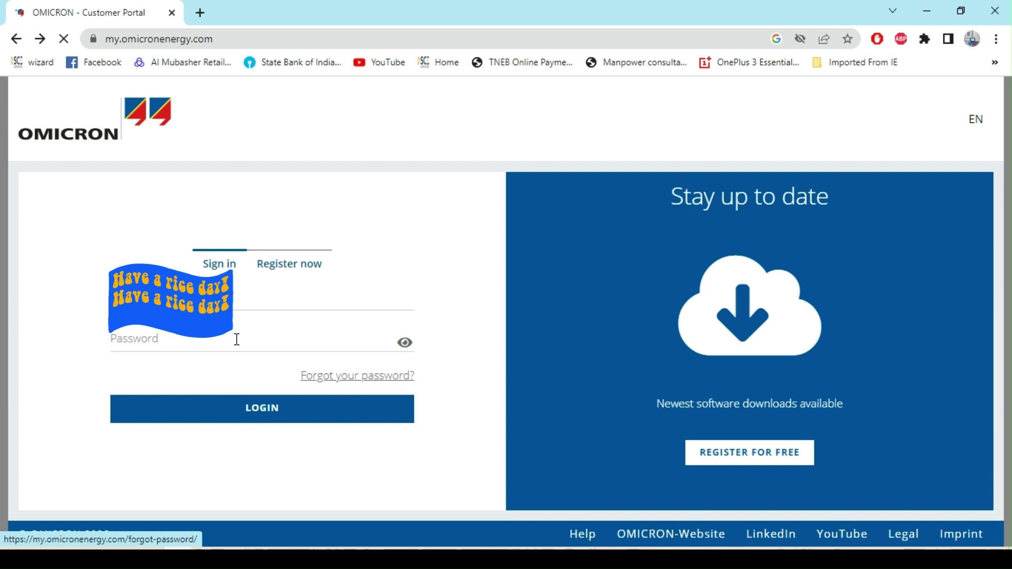
Sign in to the portal and open the Protection Testing Library listing from the menu
left_click(260, 412)
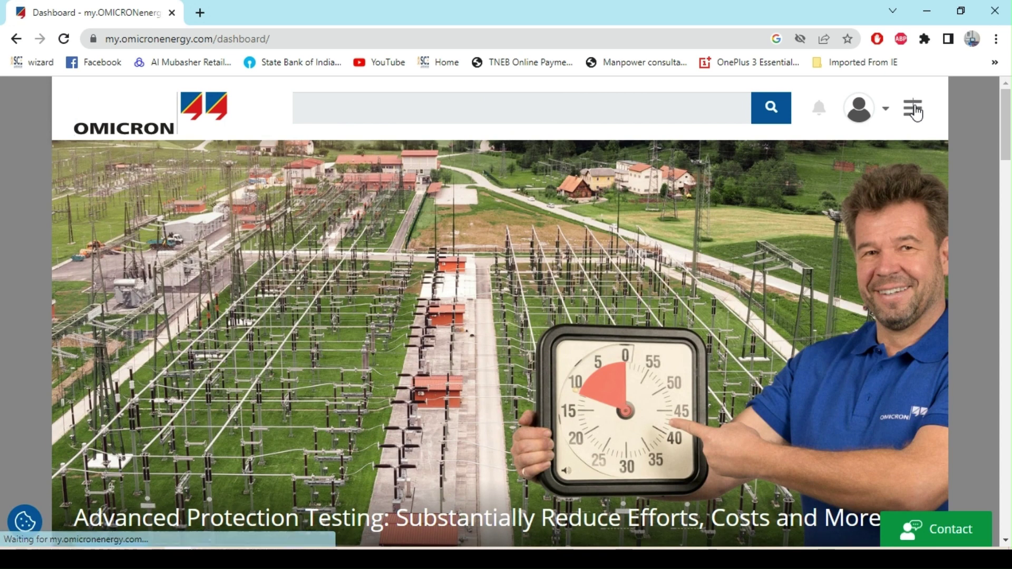
left_click(914, 109)
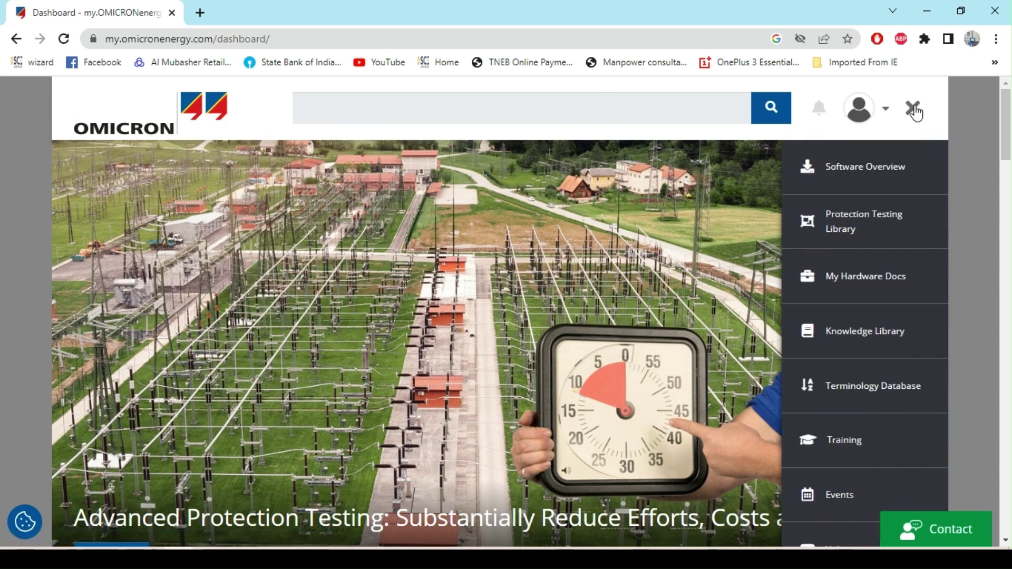
left_click(869, 220)
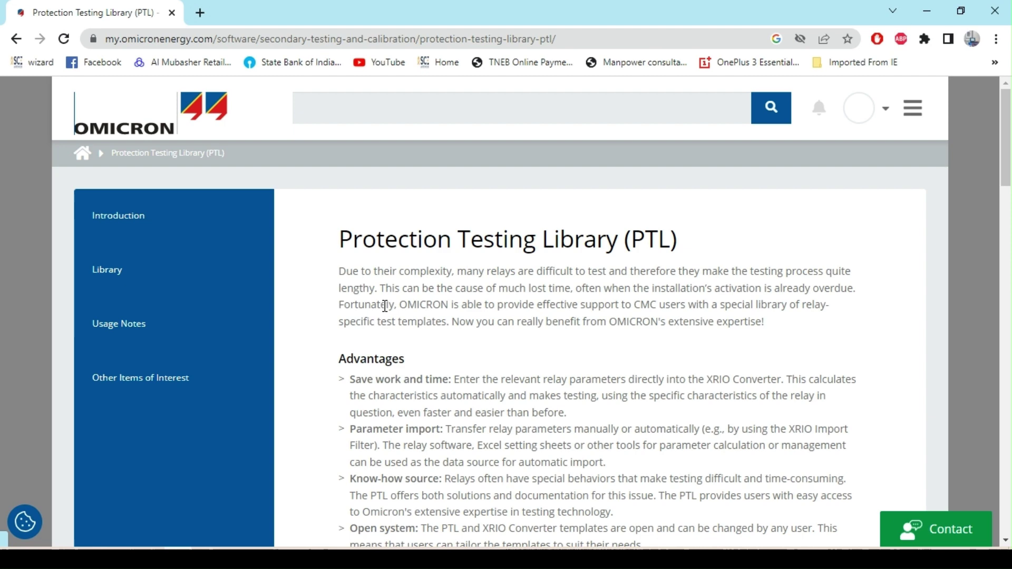
scroll(1010, 169, "down", 7)
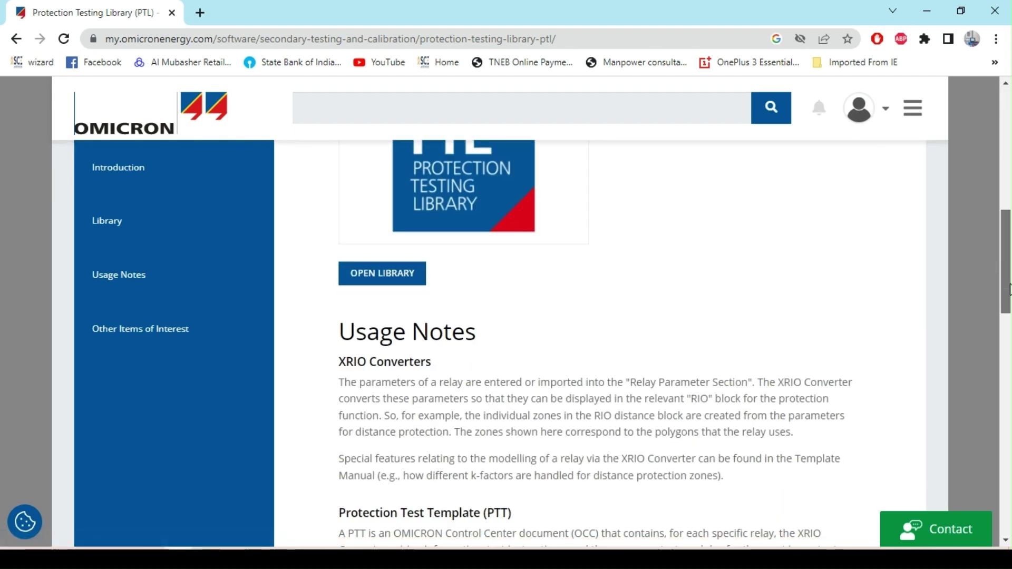
left_click(402, 280)
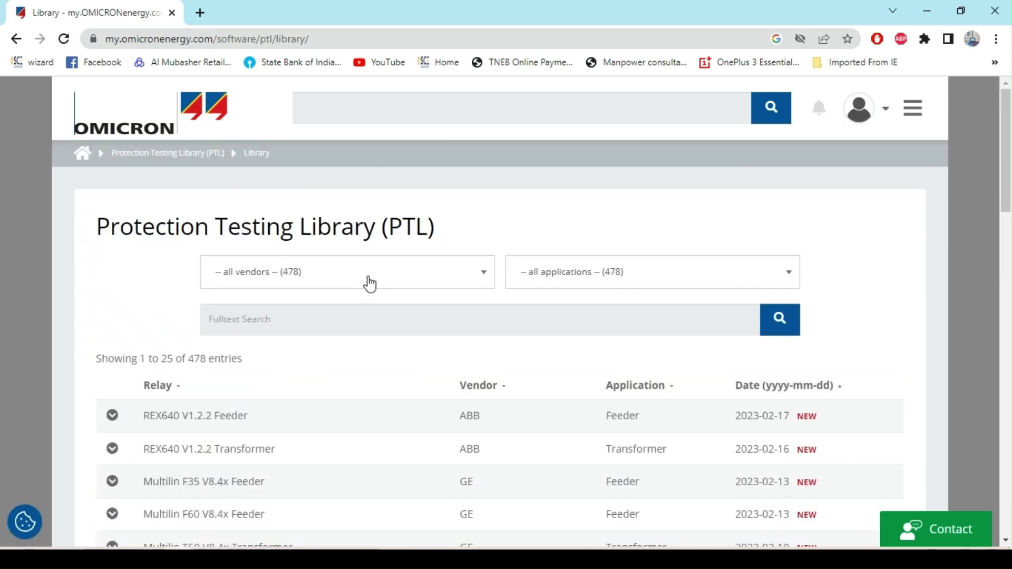
Filter the library to vendor Siemens (66) and application Line (23)
left_click(482, 273)
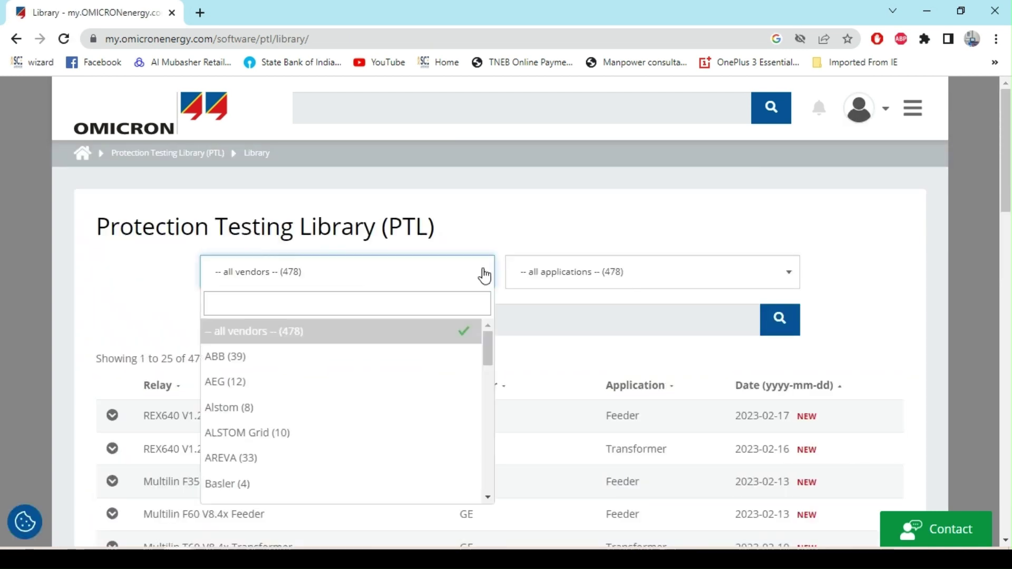
left_click(424, 357)
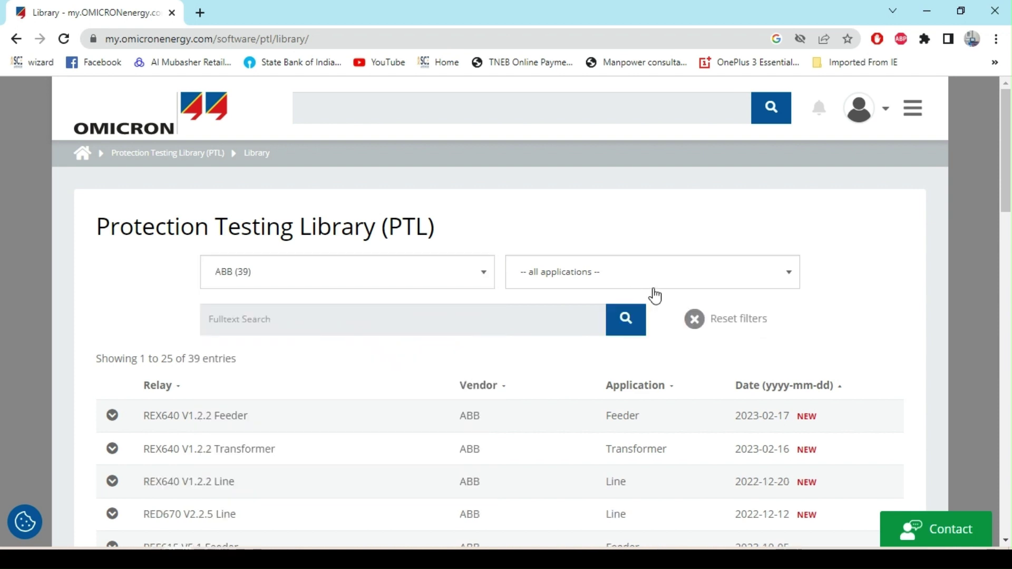
left_click(655, 283)
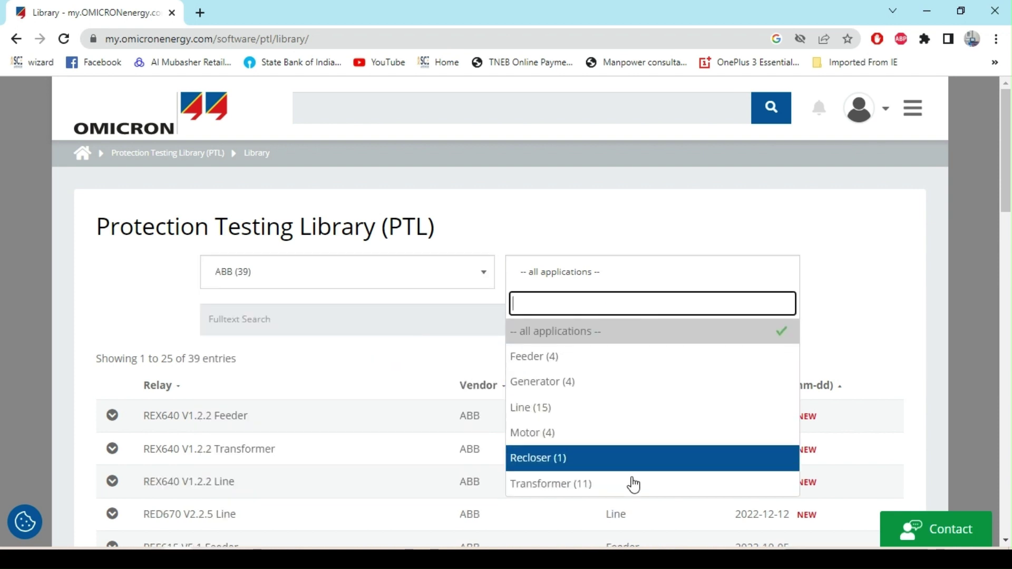
left_click(412, 283)
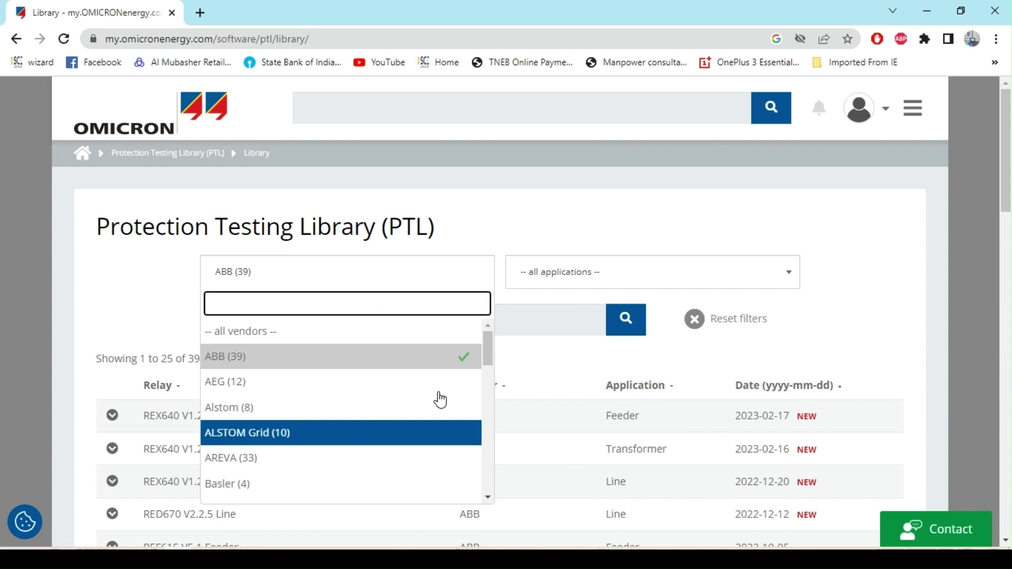
left_click_drag(488, 350, 487, 449)
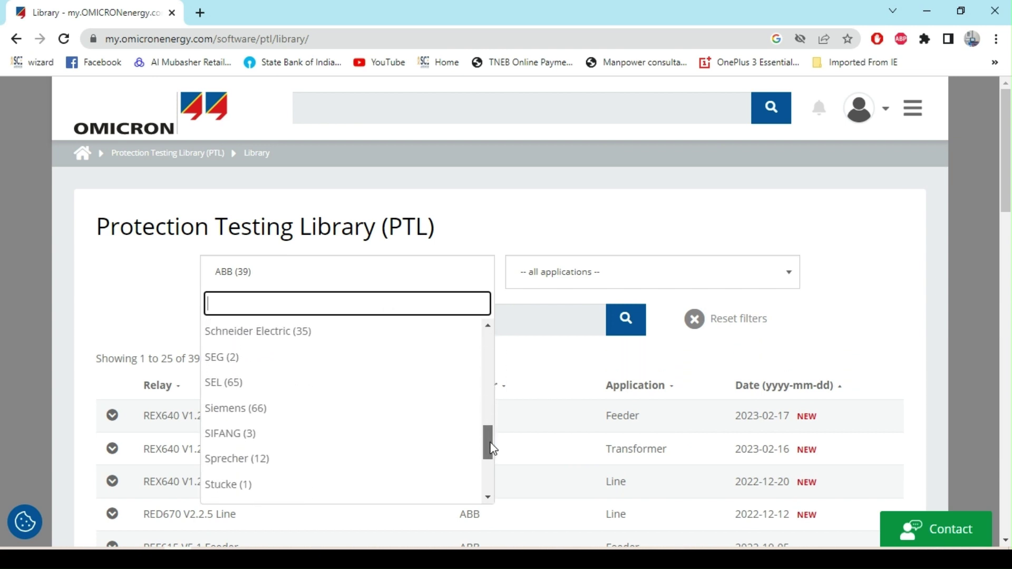
left_click(309, 415)
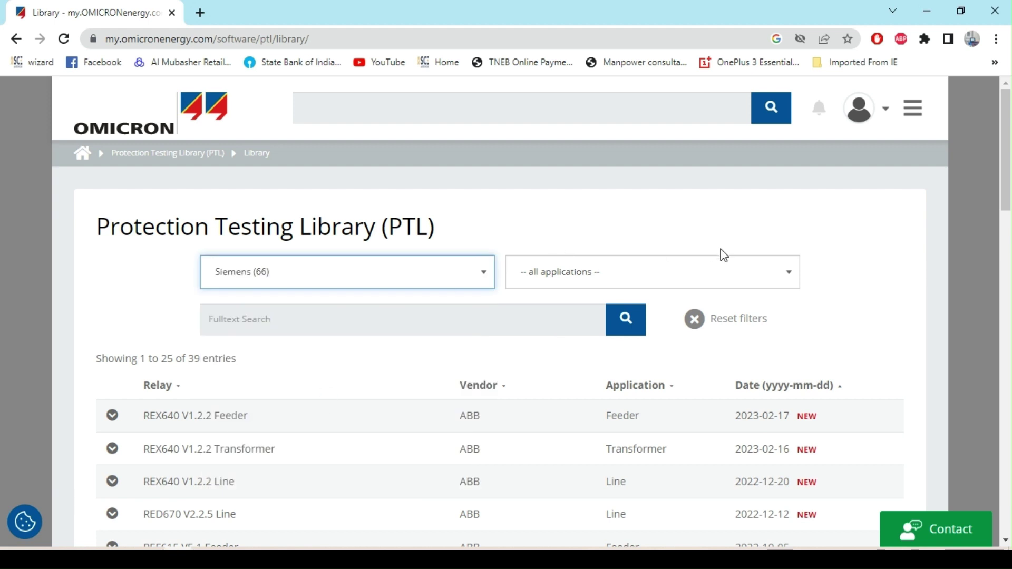
left_click(725, 272)
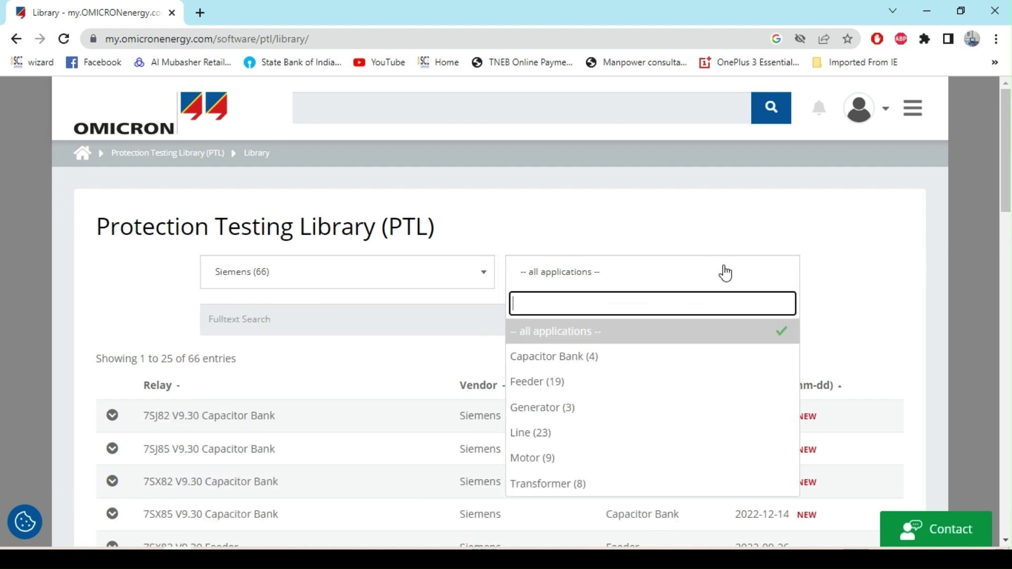
left_click(649, 432)
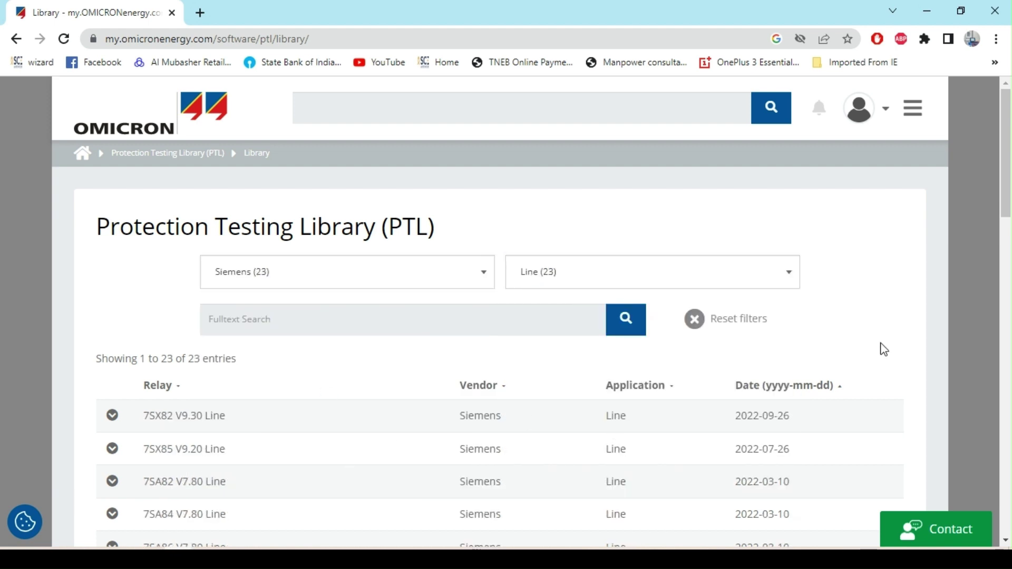
left_click_drag(1007, 158, 1007, 316)
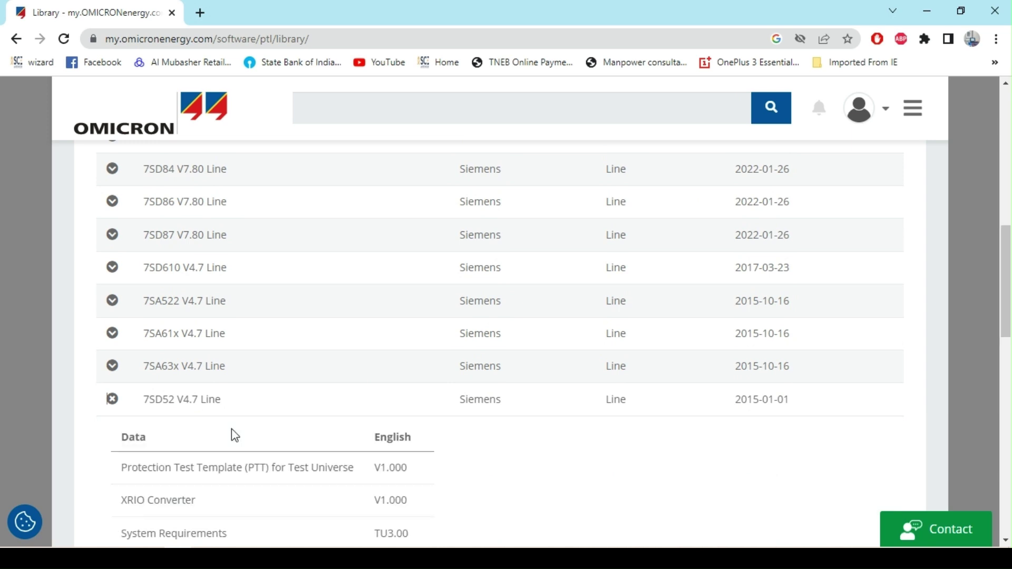
left_click_drag(1010, 261, 1010, 309)
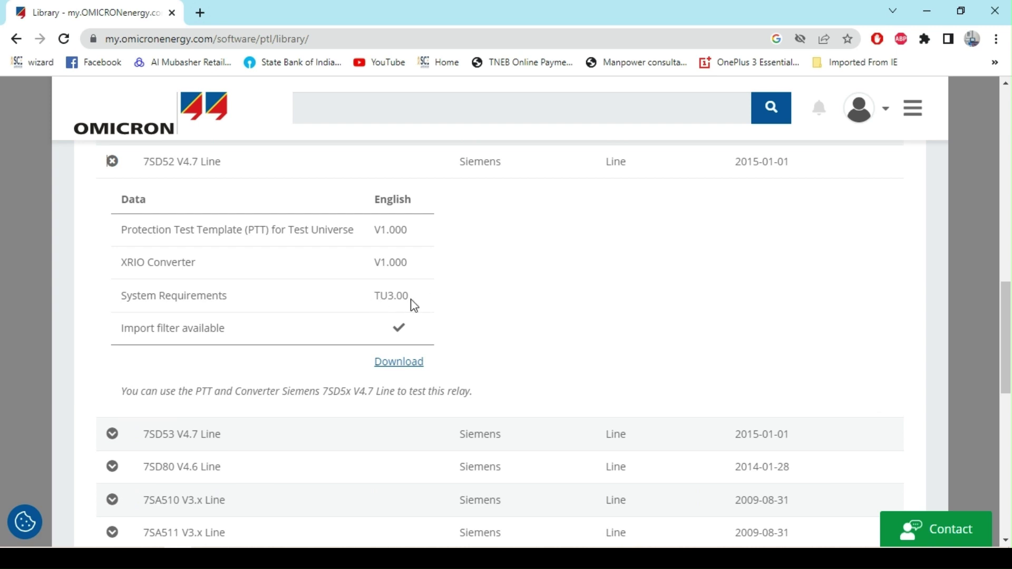
Download the 7SD52 V4.7 Line template package and save it to Software (S:)
left_click(400, 364)
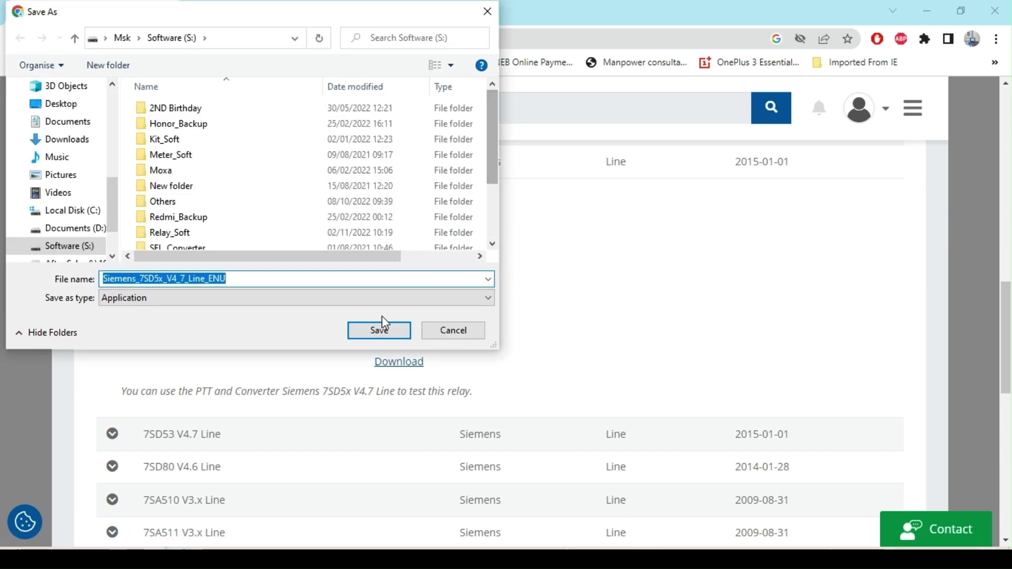
left_click(365, 340)
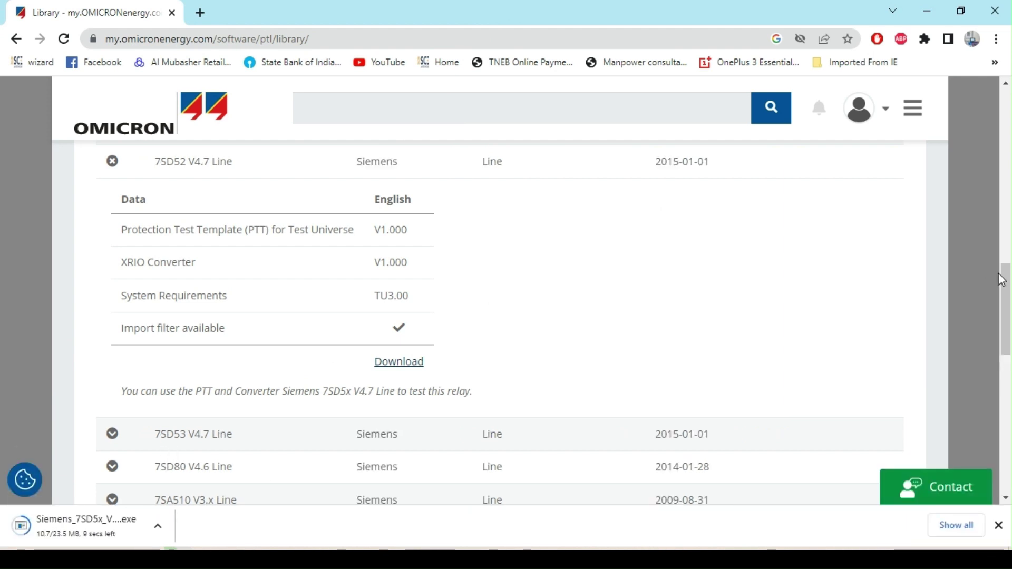
scroll(531, 285, "up", 10)
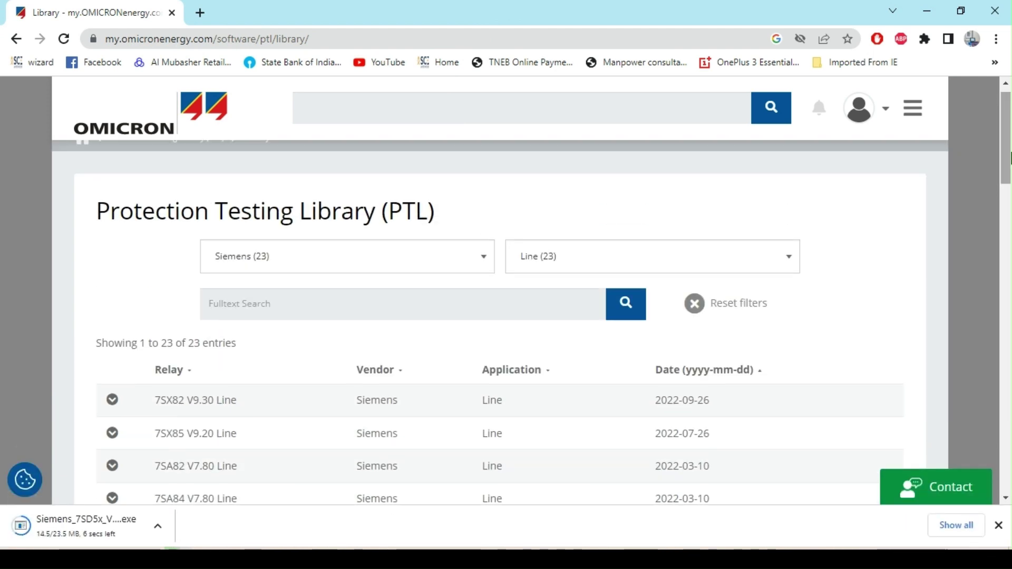
Change the vendor filter to ABB and expand the RED670 V2.2.5 Line details
left_click(484, 258)
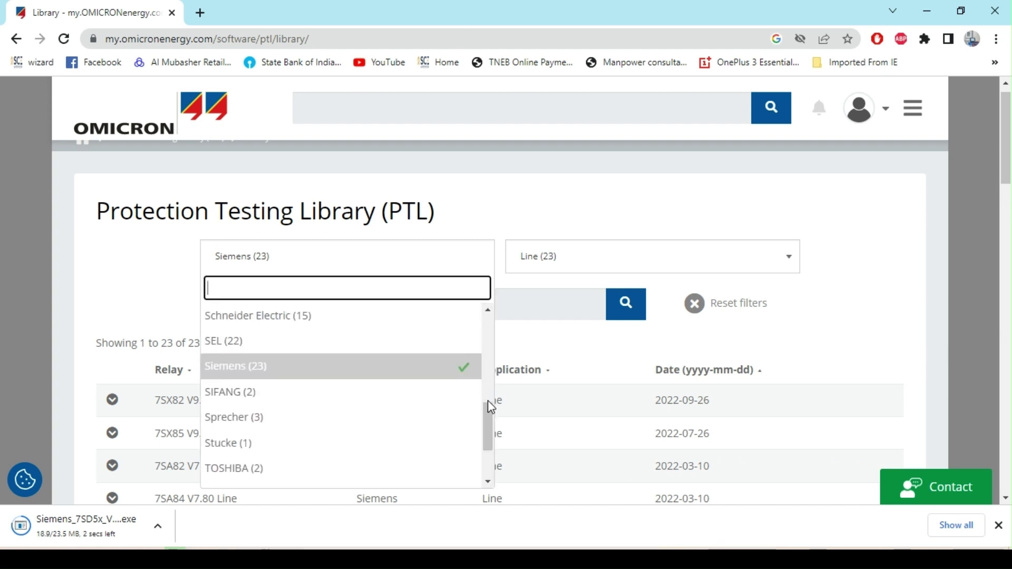
left_click_drag(488, 407, 488, 323)
left_click(298, 357)
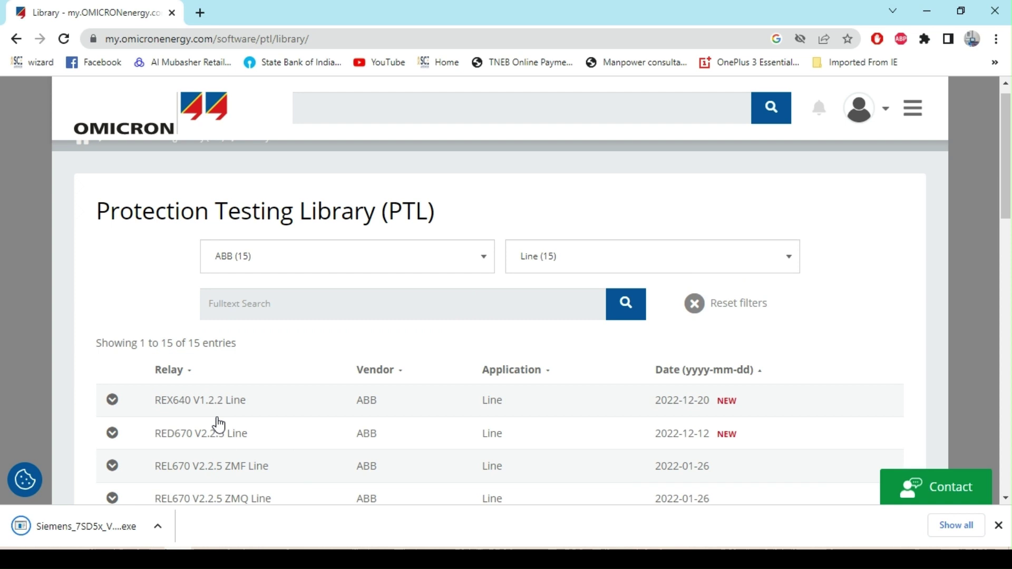
left_click(113, 433)
scroll(1010, 242, "down", 5)
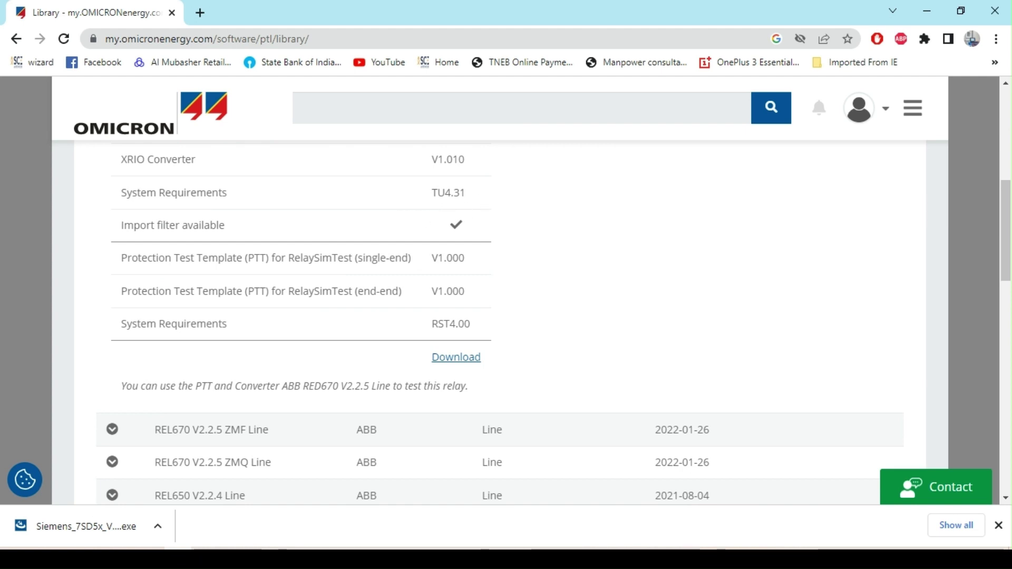
Show the downloaded Siemens 7SD5x installer in its folder
left_click(157, 526)
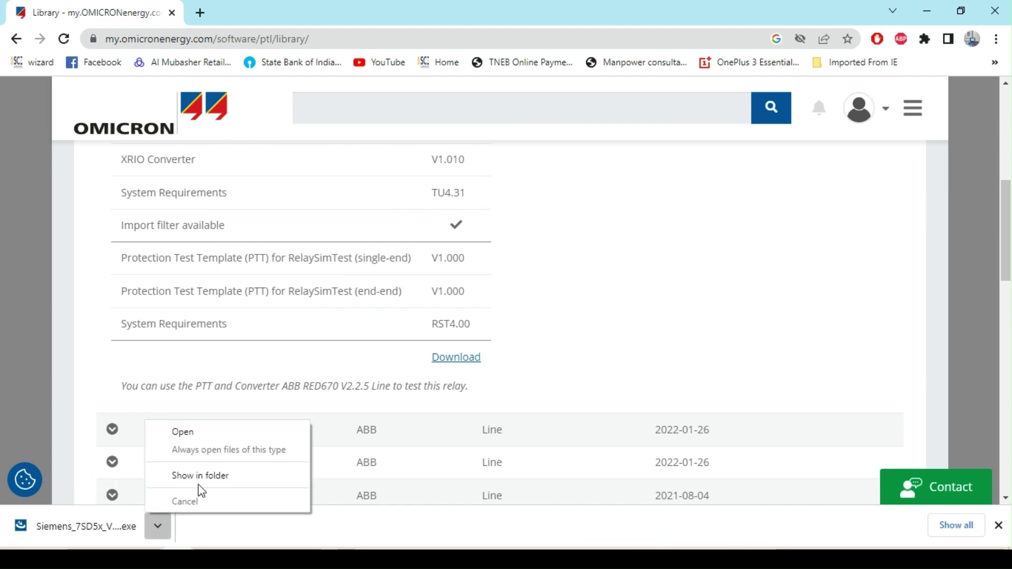
left_click(207, 477)
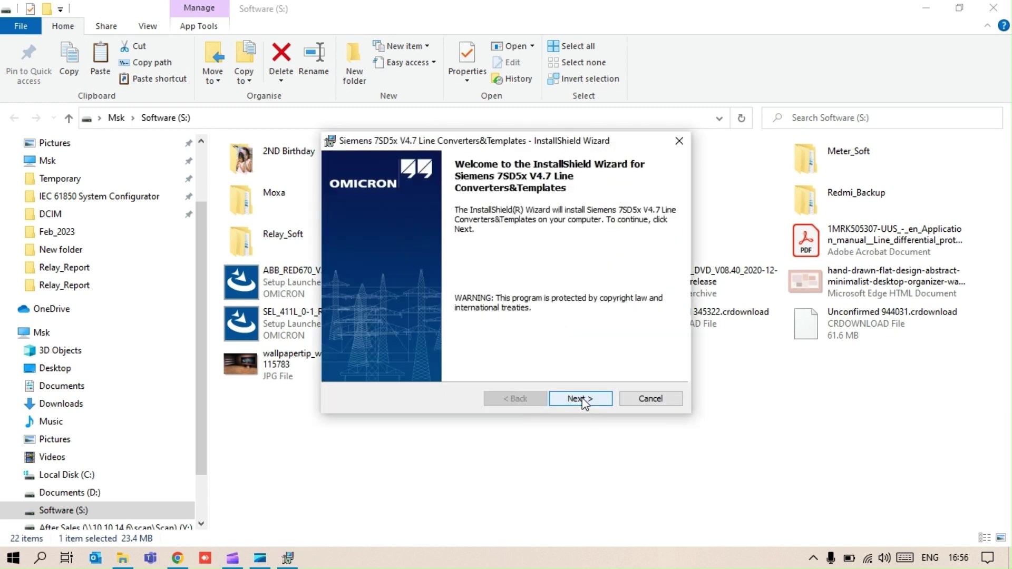
Run the 7SD5x V4.7 Line installer through license acceptance, Install and Finish
left_click(582, 400)
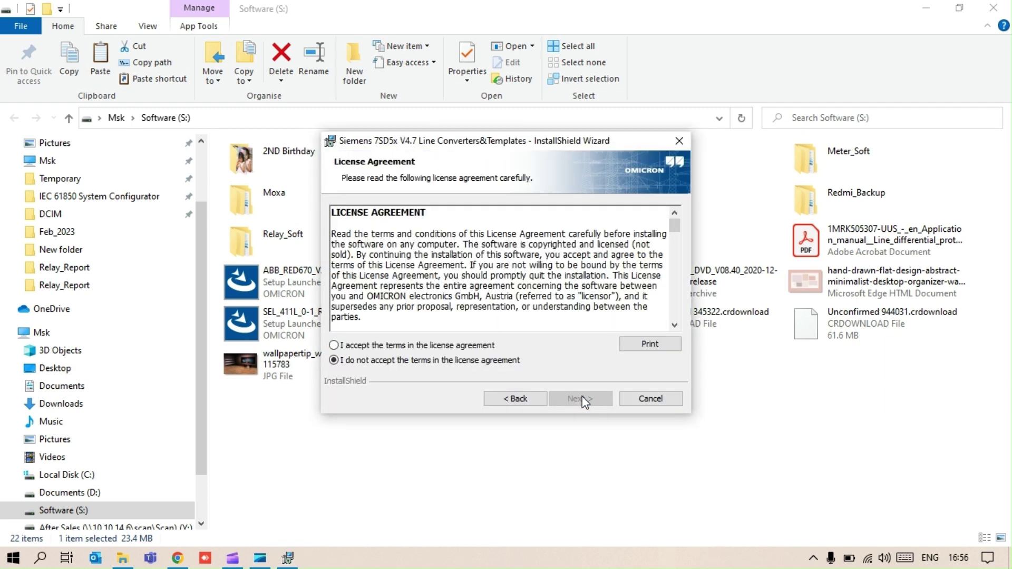
left_click_drag(511, 141, 423, 115)
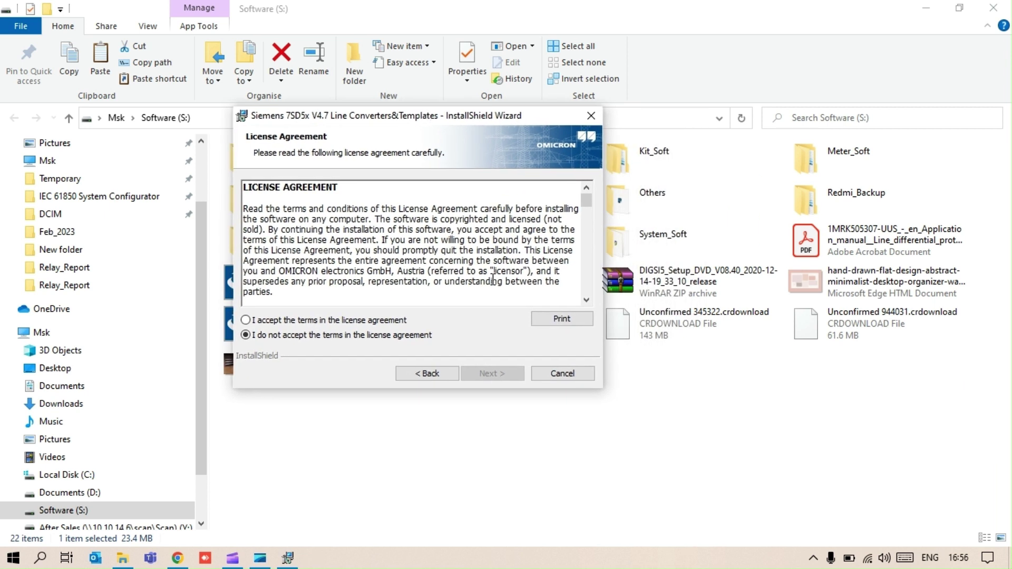
left_click(304, 322)
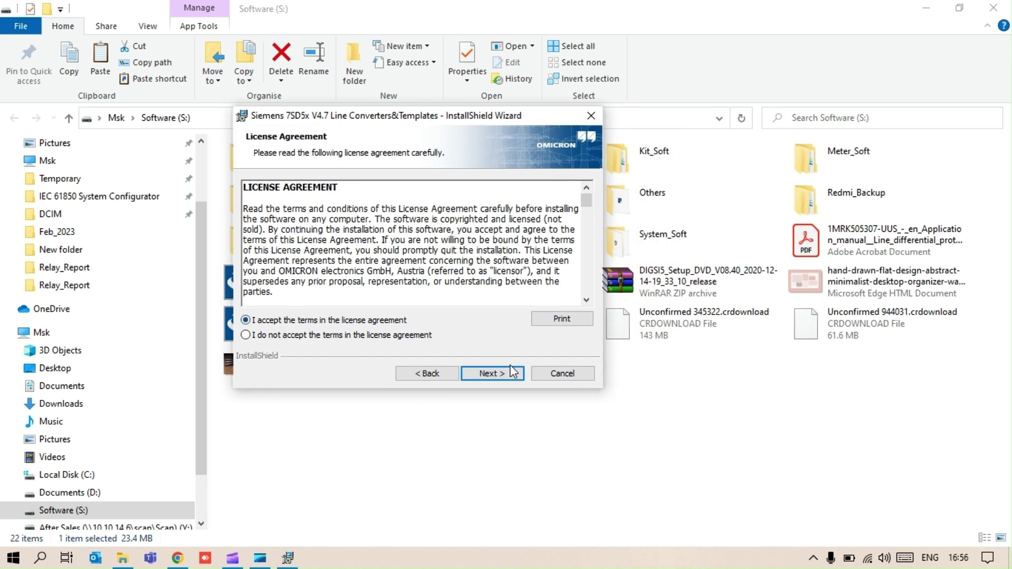
left_click(506, 378)
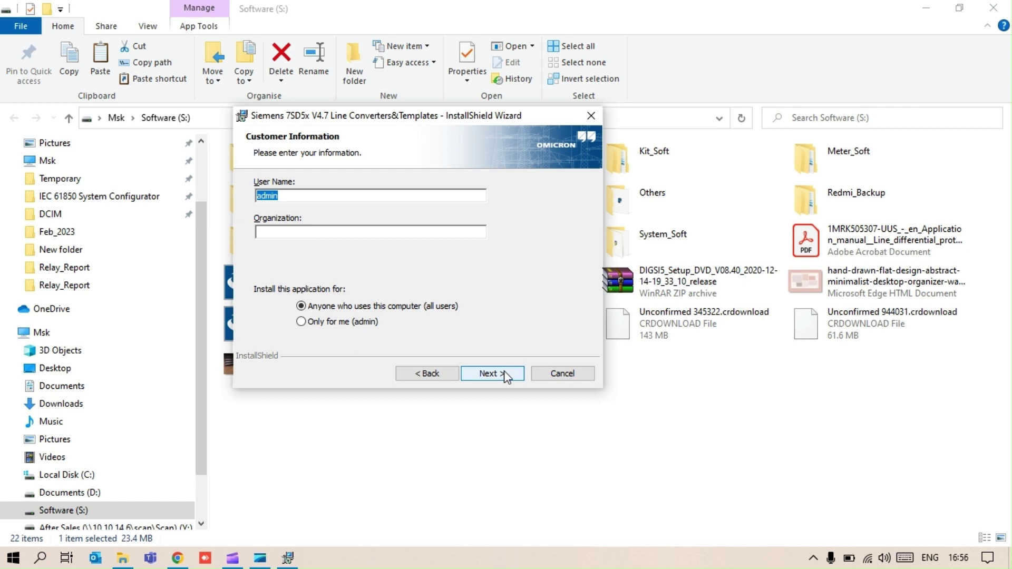
left_click(503, 370)
left_click(504, 372)
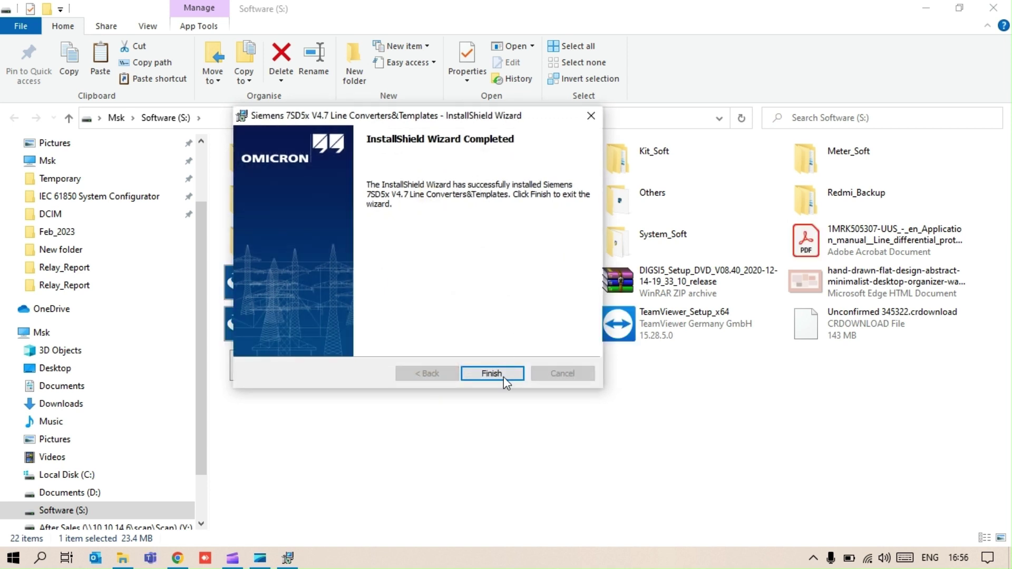
left_click(503, 375)
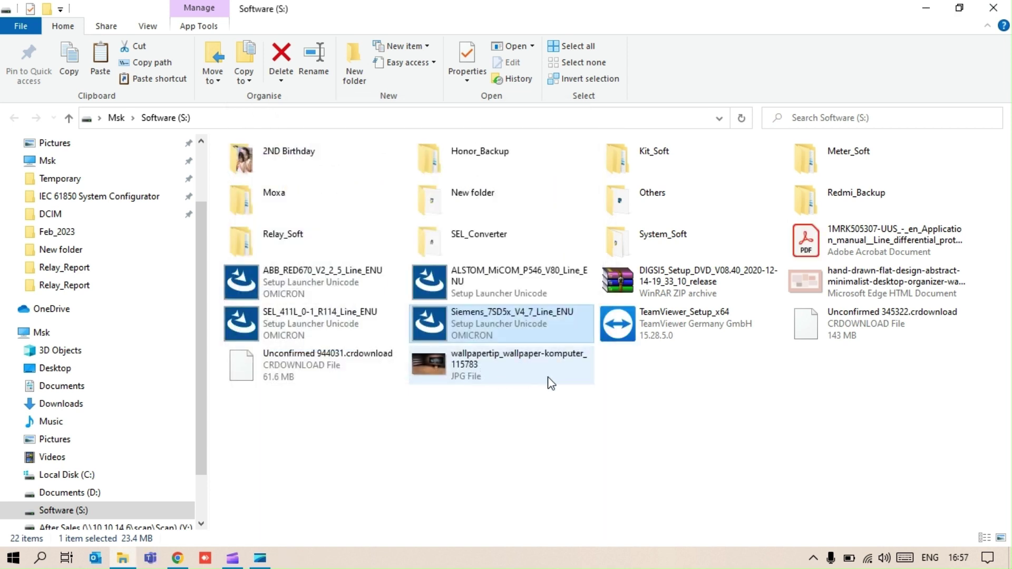
Minimize the windows and open the OMICRON PTL Files desktop shortcut
left_click(925, 8)
left_click(926, 9)
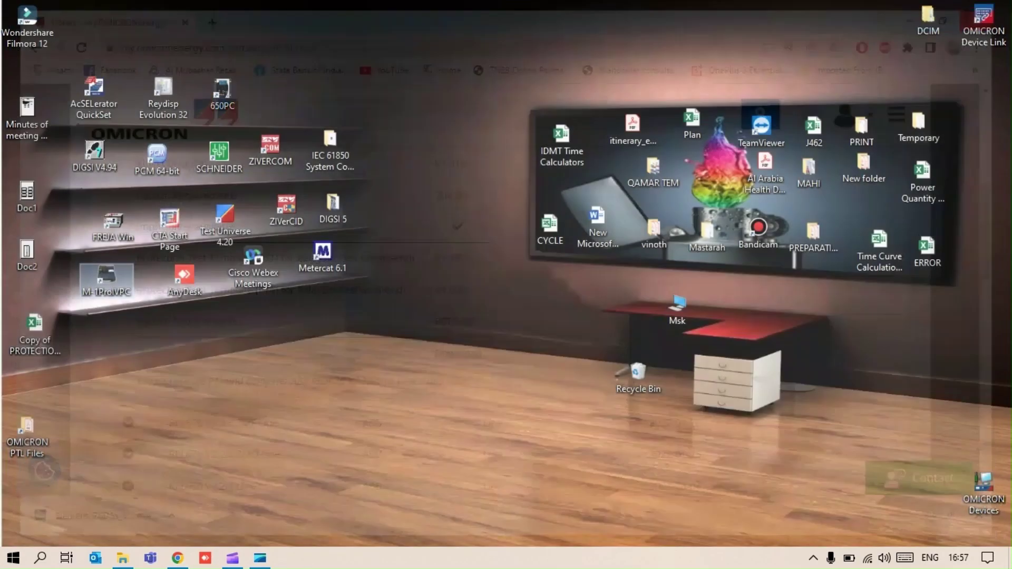
left_click(29, 430)
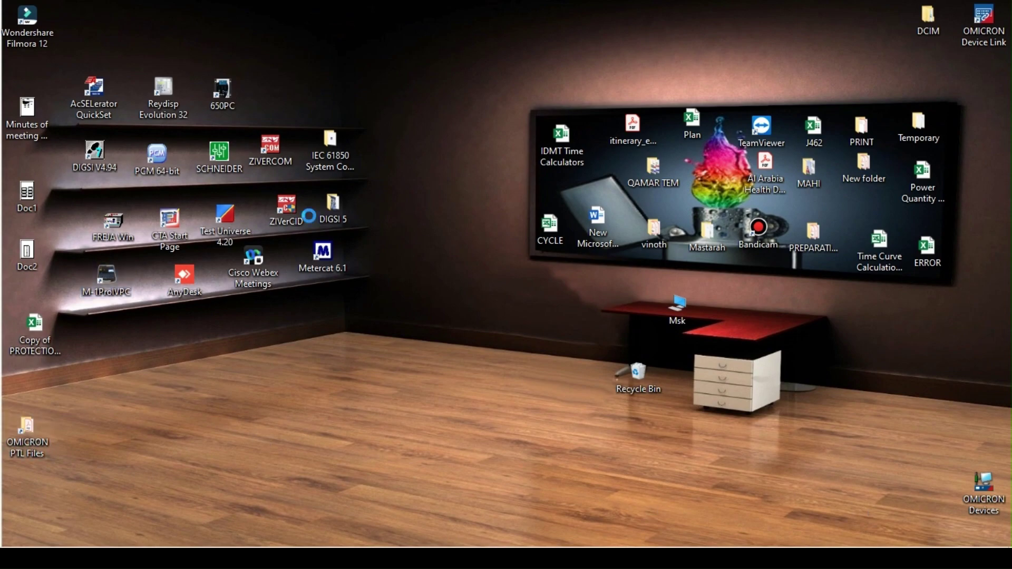
key("Return")
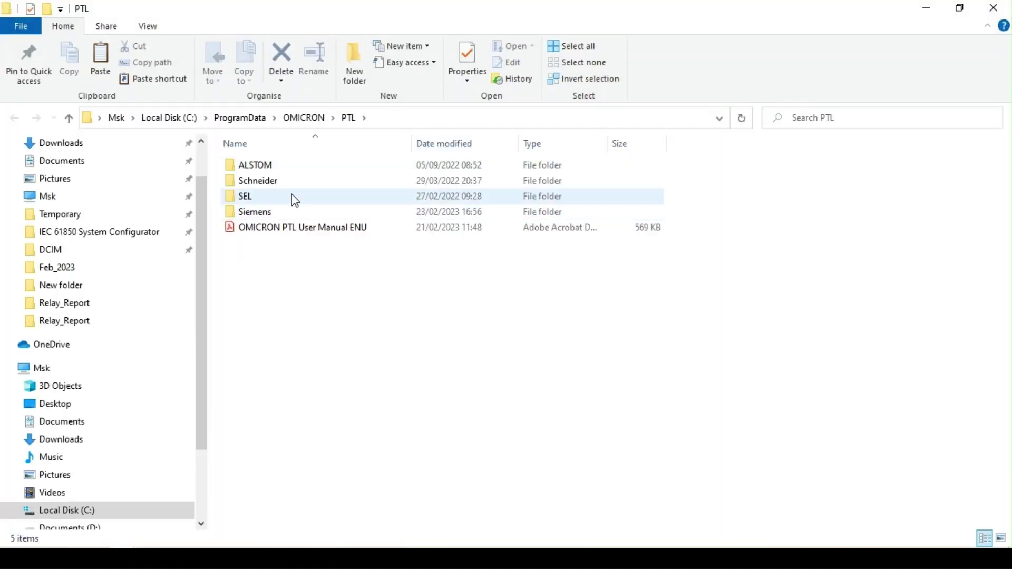
Open Siemens > 7SD5x V4.7 Line and widen the Type column to show file types
double_click(283, 210)
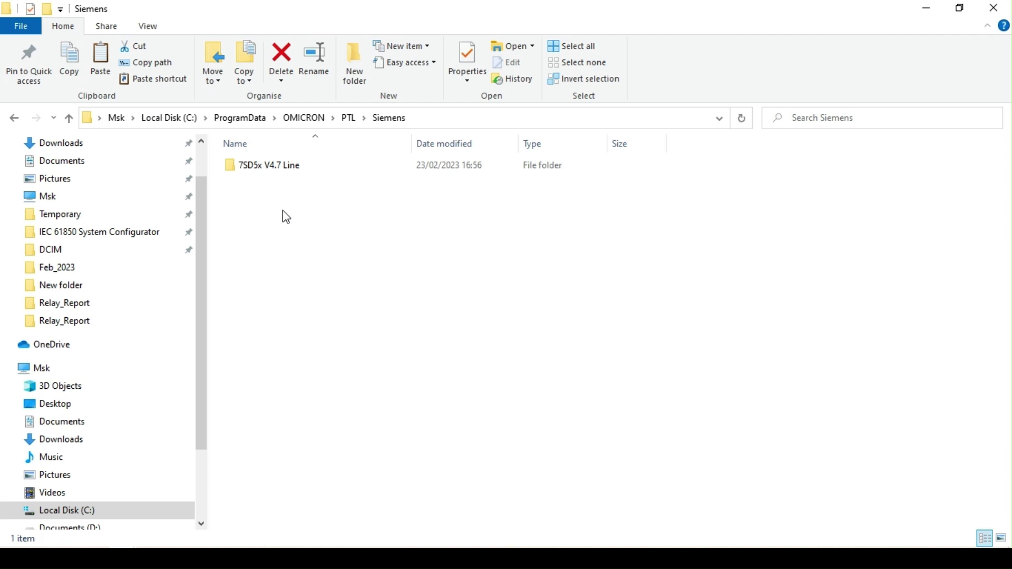
left_click(267, 176)
double_click(266, 173)
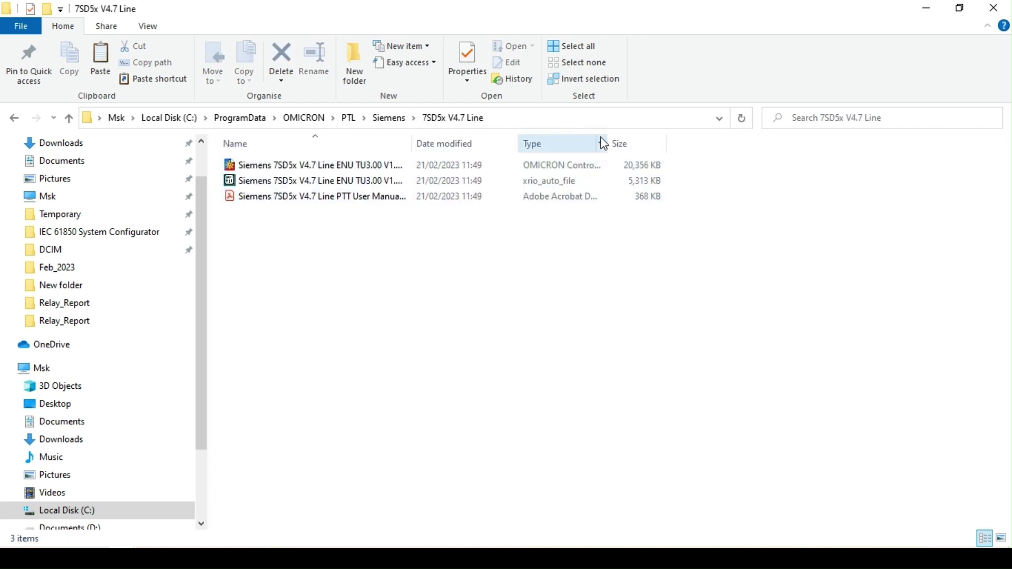
left_click_drag(600, 143, 825, 179)
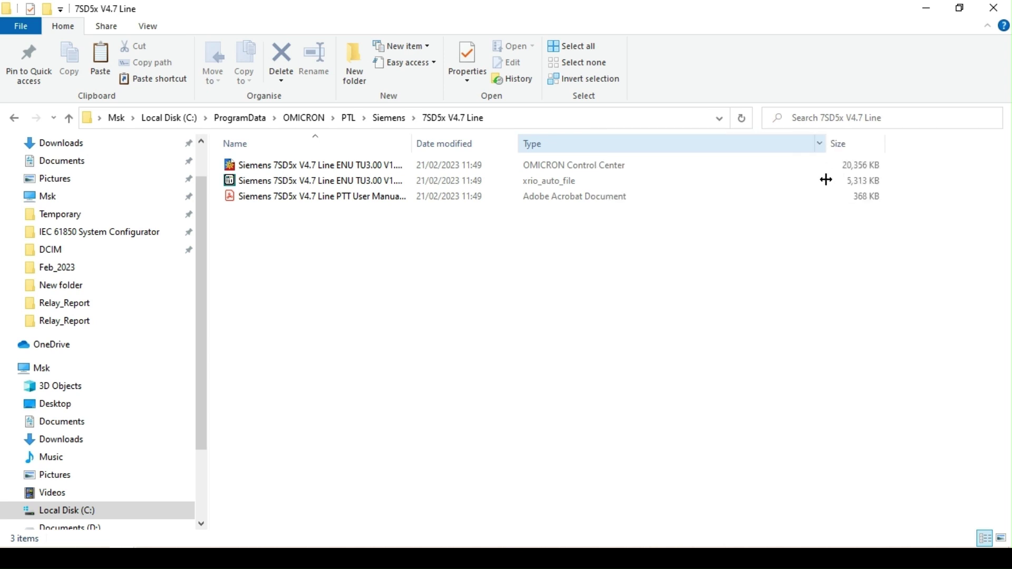